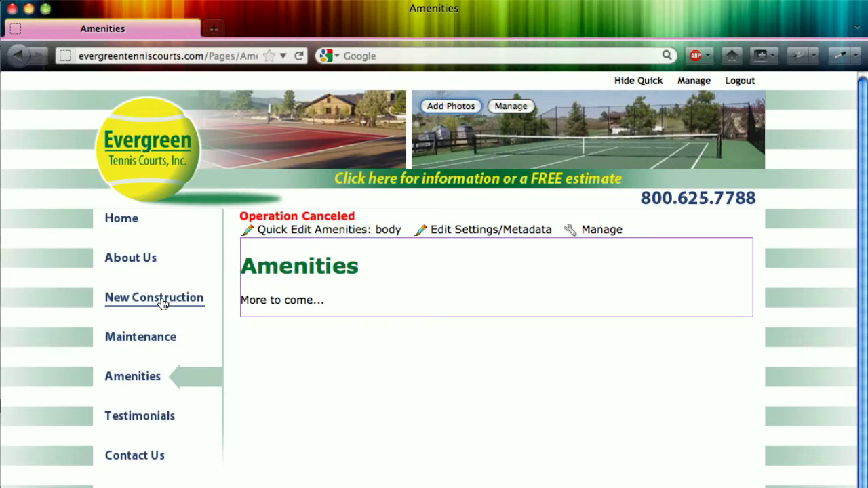
Open the Har-Tru Tennis Courts page from the New Construction dropdown menu.
{"action": "mouse_move", "coordinate": [163, 303]}
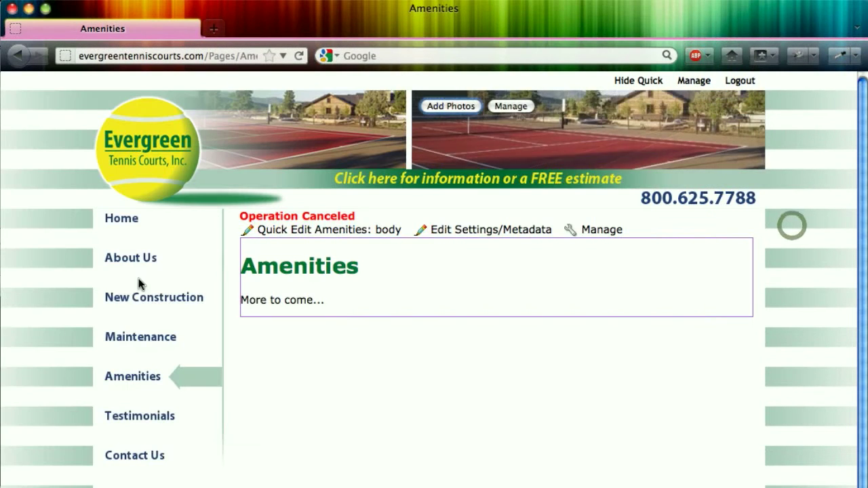
{"action": "mouse_move", "coordinate": [153, 282]}
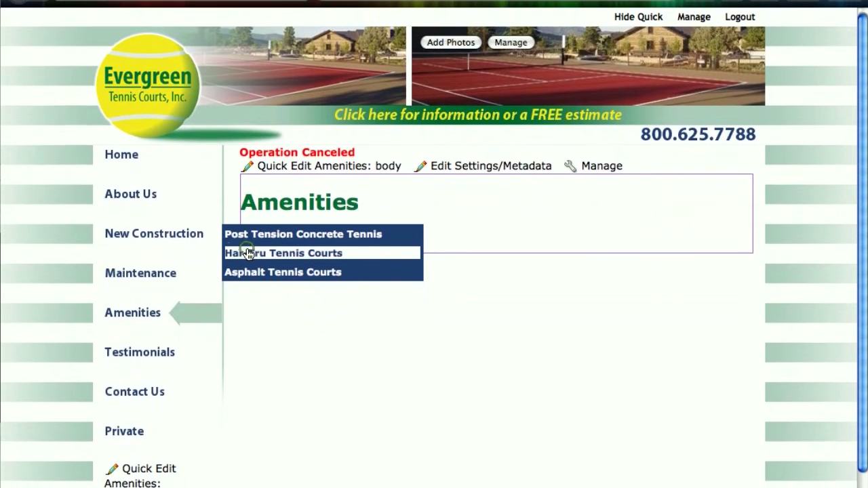
{"action": "left_click", "coordinate": [248, 268]}
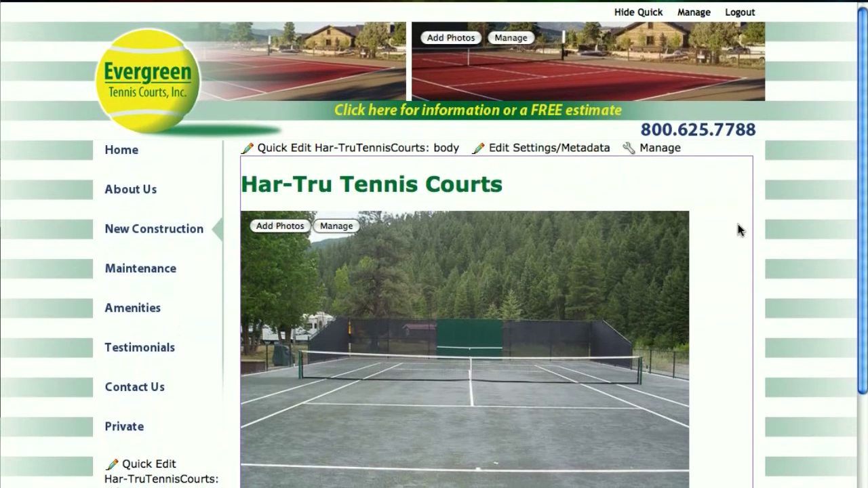
Scroll through the Har-Tru Tennis Courts page to view its photo slideshow and description.
{"action": "scroll", "coordinate": [753, 241], "scroll_direction": "down", "scroll_amount": 1}
{"action": "scroll", "coordinate": [753, 245], "scroll_direction": "down", "scroll_amount": 1}
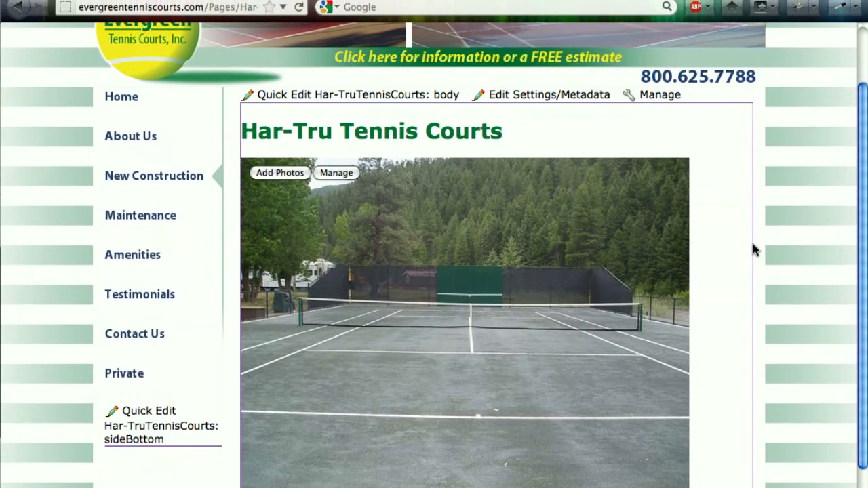
{"action": "scroll", "coordinate": [752, 242], "scroll_direction": "up", "scroll_amount": 2}
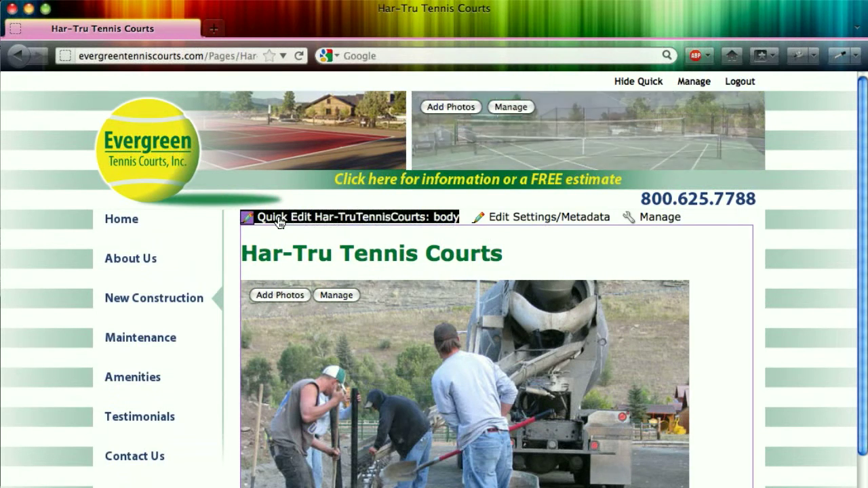
{"action": "scroll", "coordinate": [760, 274], "scroll_direction": "down", "scroll_amount": 4}
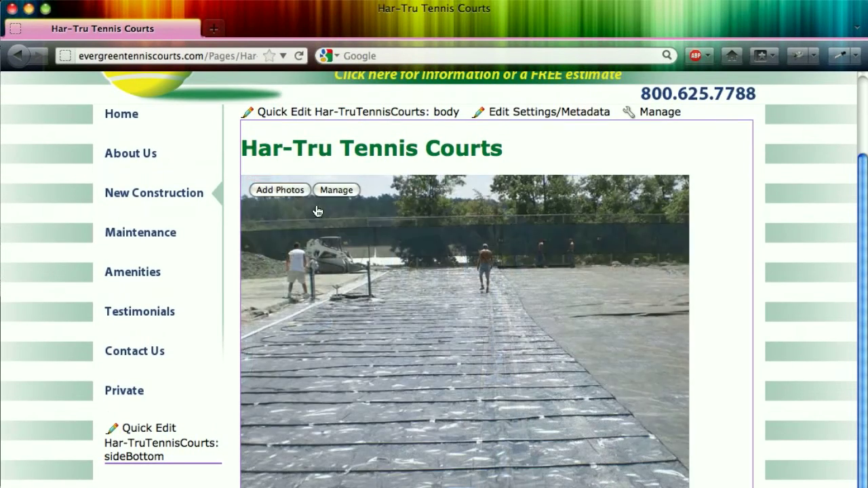
Start Add Photos on the slideshow and bring up the Choose File… upload window.
{"action": "left_click", "coordinate": [278, 192]}
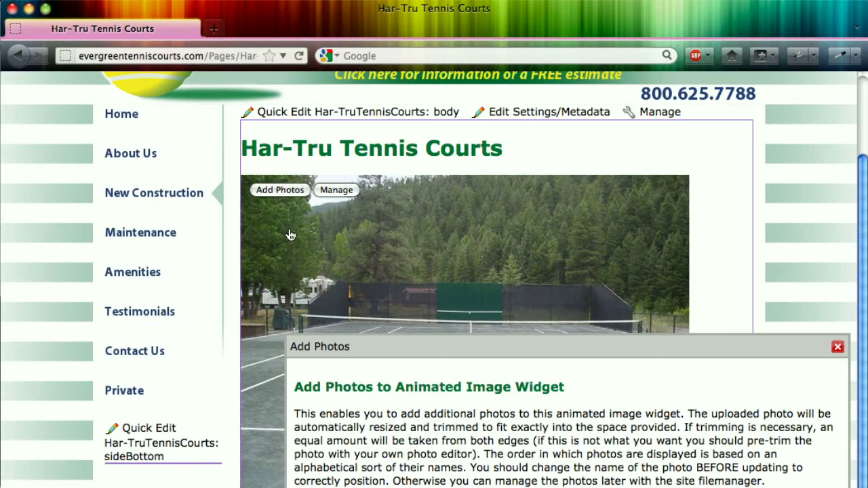
{"action": "scroll", "coordinate": [345, 332], "scroll_direction": "down", "scroll_amount": 4}
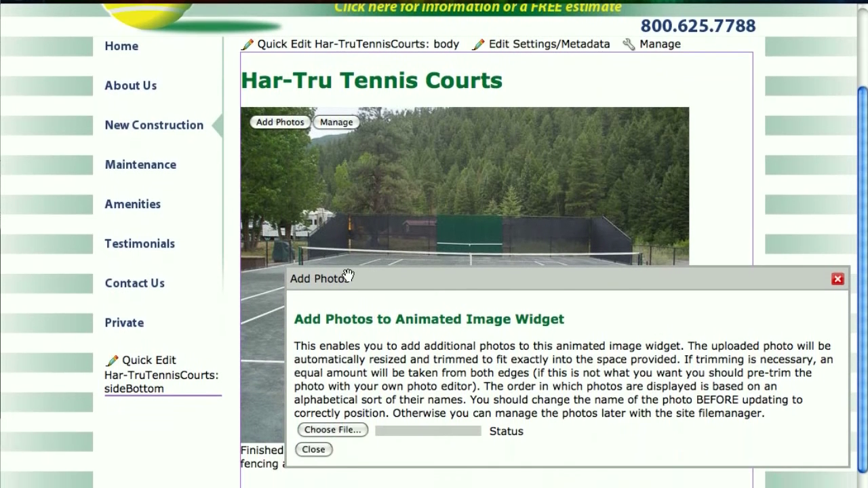
{"action": "scroll", "coordinate": [343, 366], "scroll_direction": "down", "scroll_amount": 1}
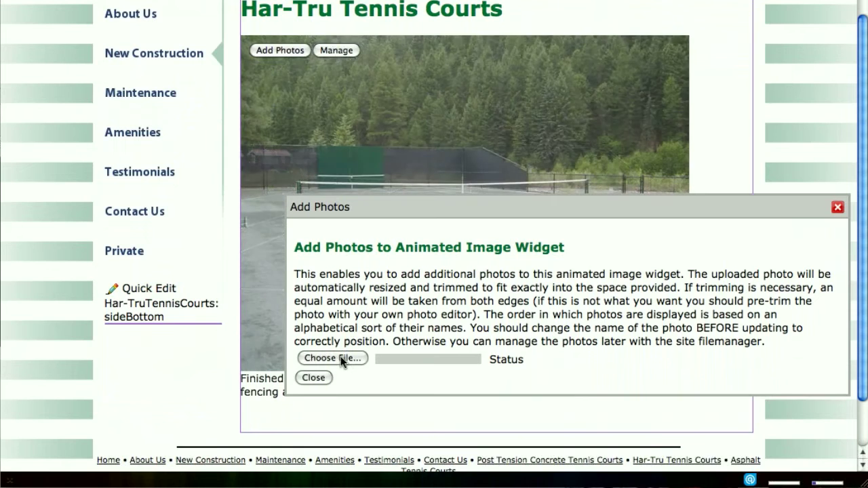
{"action": "left_click", "coordinate": [340, 359]}
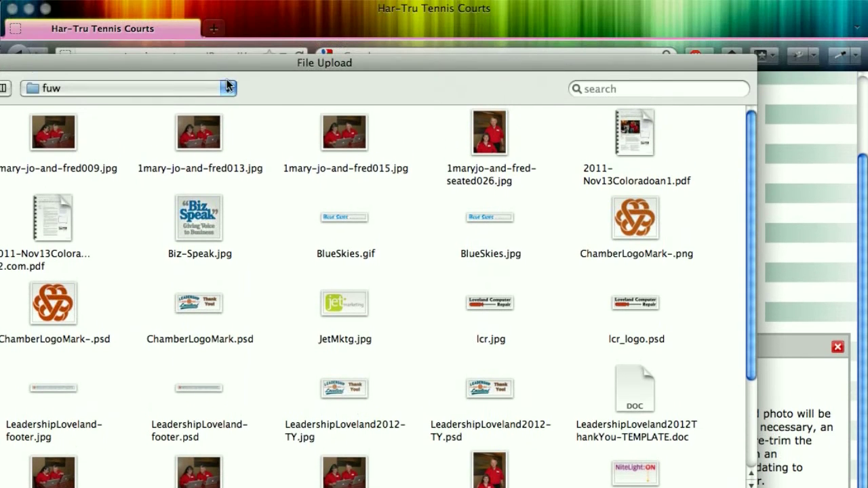
Upload P6190221.jpg from today > evergreen > HarTru into the slideshow widget.
{"action": "left_click", "coordinate": [229, 83]}
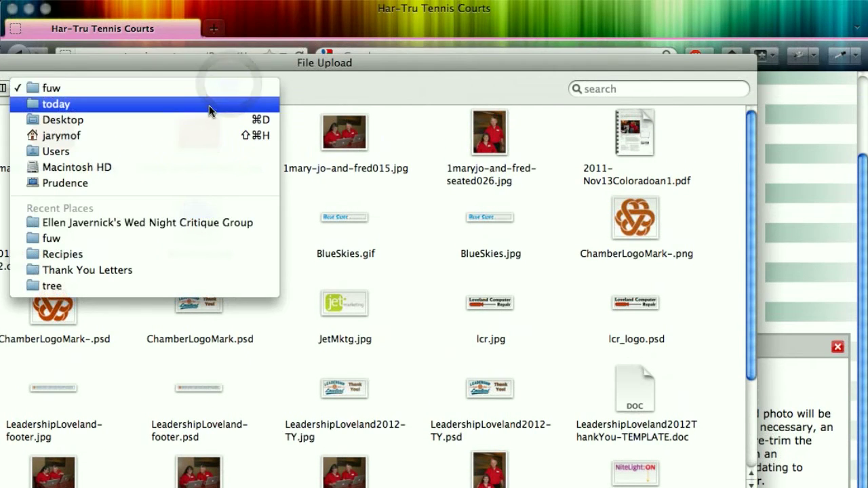
{"action": "left_click", "coordinate": [208, 105]}
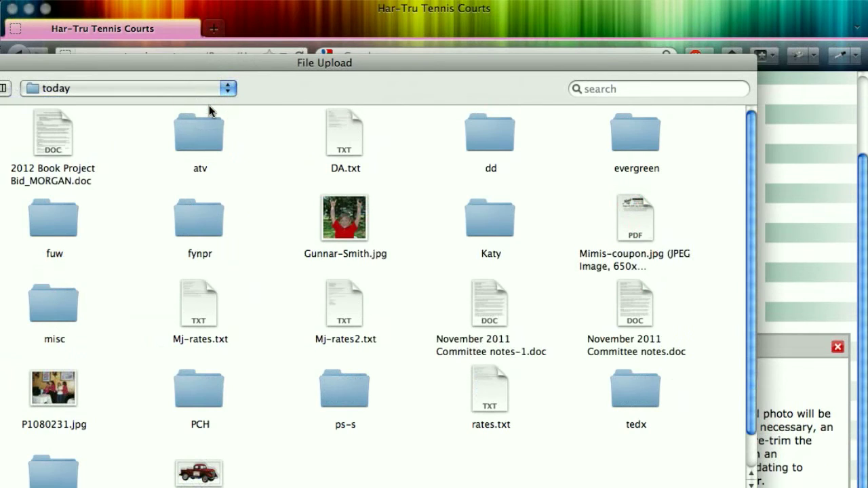
{"action": "key", "text": "super+2"}
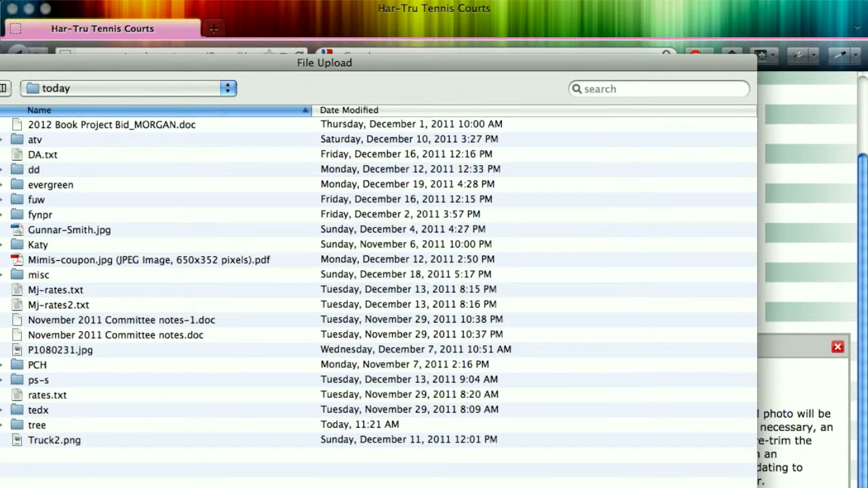
{"action": "double_click", "coordinate": [37, 184]}
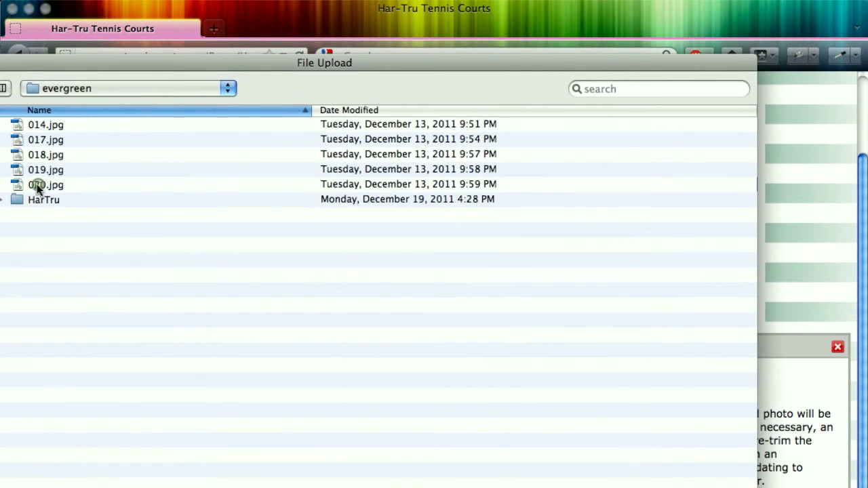
{"action": "double_click", "coordinate": [40, 196]}
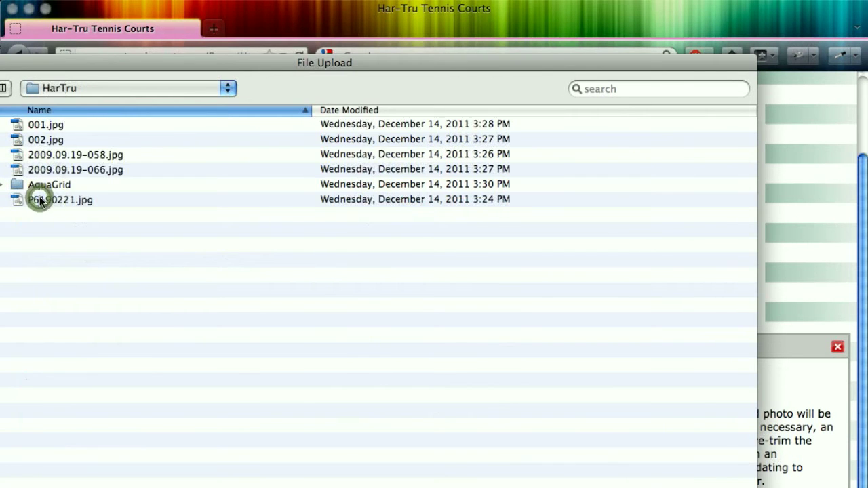
{"action": "double_click", "coordinate": [50, 199]}
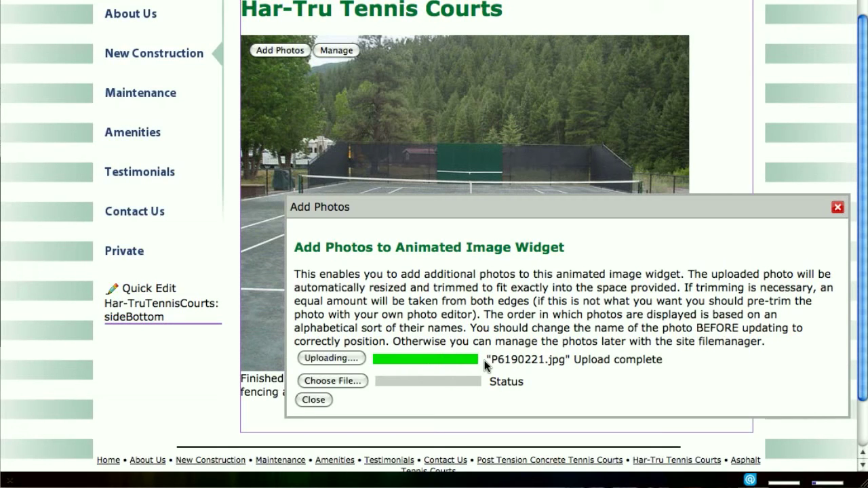
{"action": "left_click", "coordinate": [313, 399]}
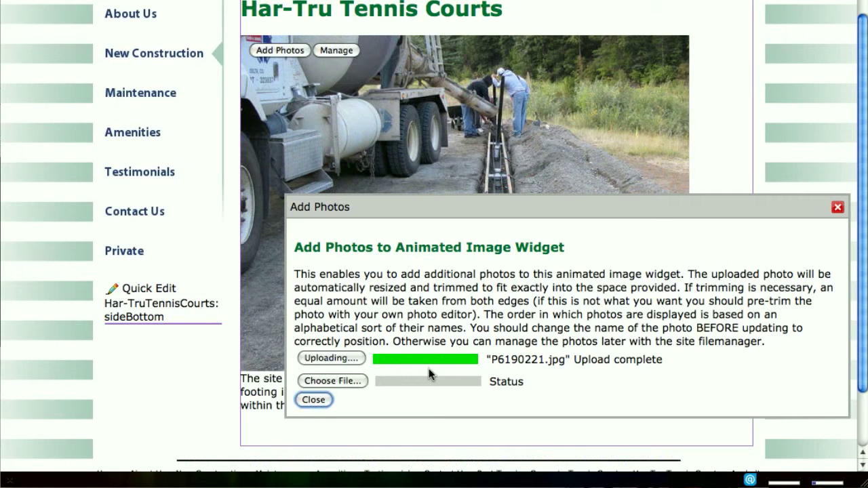
Close the Add Photos dialog and bring up the Manage Animated Images view.
{"action": "left_click", "coordinate": [312, 400]}
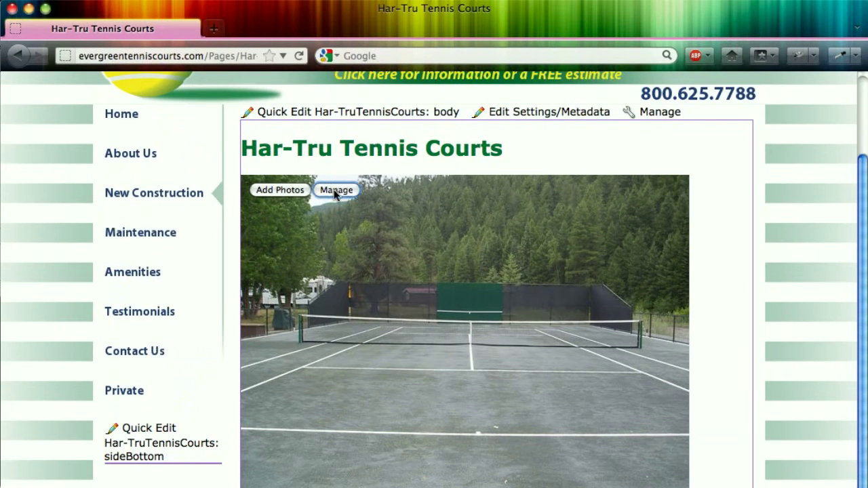
{"action": "left_click", "coordinate": [333, 189]}
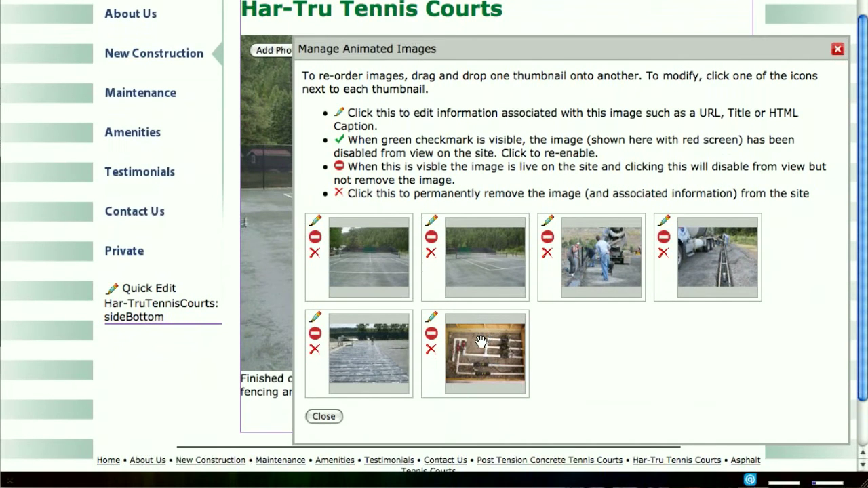
Drag the pipes photo into the fifth slideshow slot and disable it from the live site.
{"action": "left_click_drag", "start_coordinate": [484, 343], "coordinate": [327, 240]}
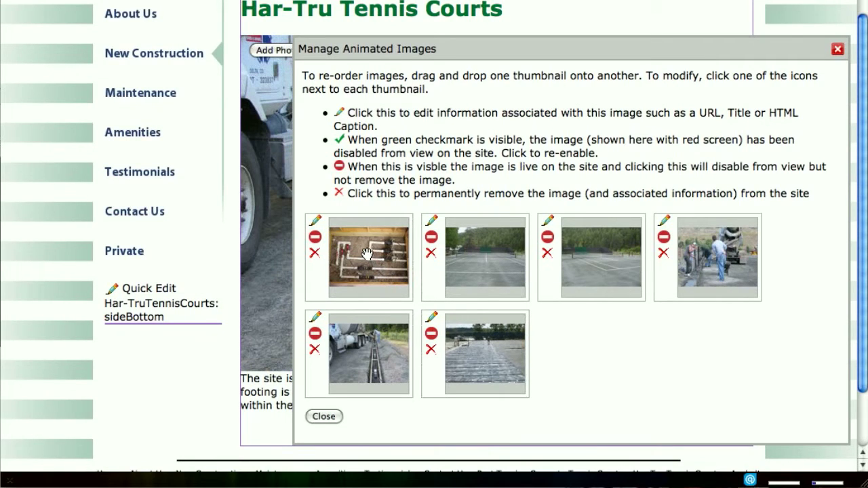
{"action": "left_click_drag", "start_coordinate": [366, 254], "coordinate": [398, 365]}
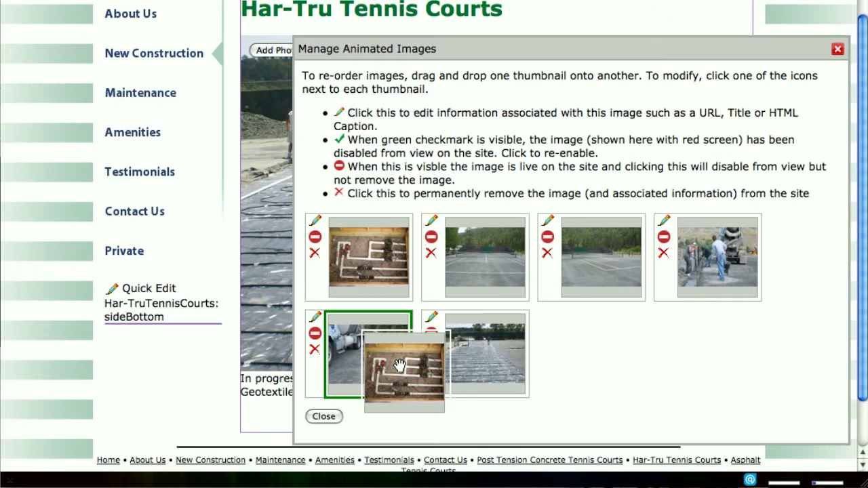
{"action": "mouse_move", "coordinate": [399, 365]}
{"action": "left_mouse_down"}
{"action": "mouse_move", "coordinate": [432, 353]}
{"action": "mouse_move", "coordinate": [393, 351]}
{"action": "mouse_move", "coordinate": [402, 350]}
{"action": "left_mouse_up"}
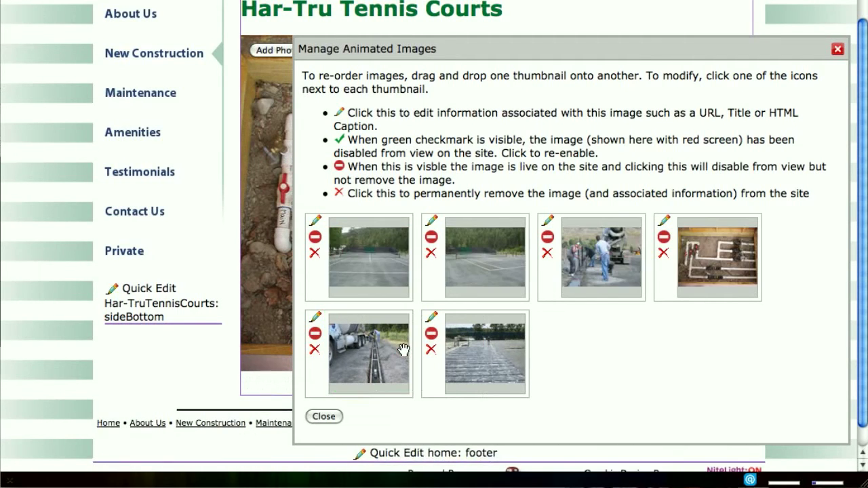
{"action": "left_click_drag", "start_coordinate": [685, 267], "coordinate": [452, 359]}
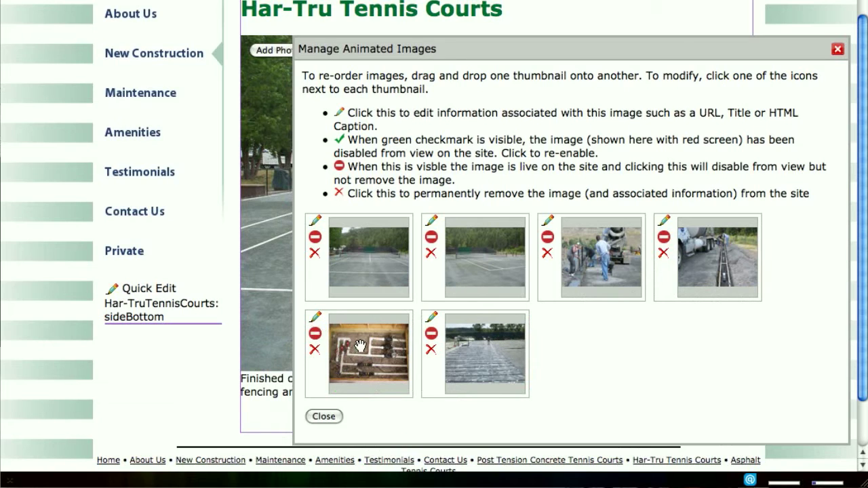
{"action": "left_click", "coordinate": [315, 339]}
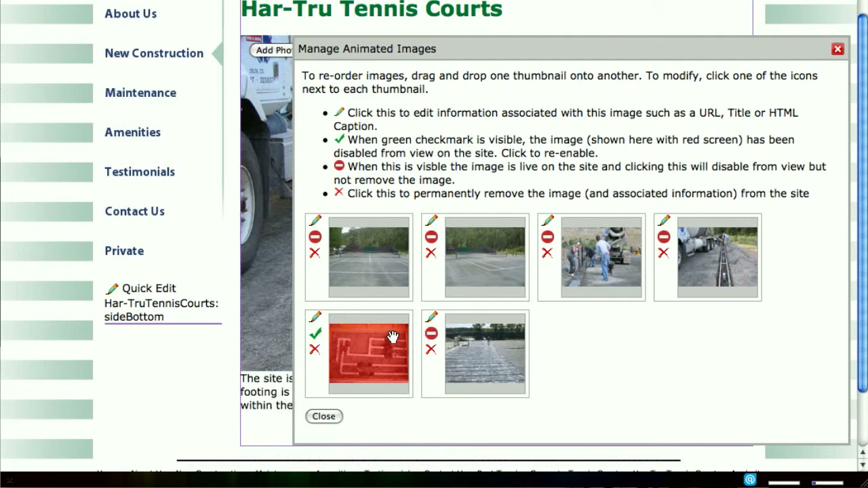
{"action": "left_click", "coordinate": [314, 335]}
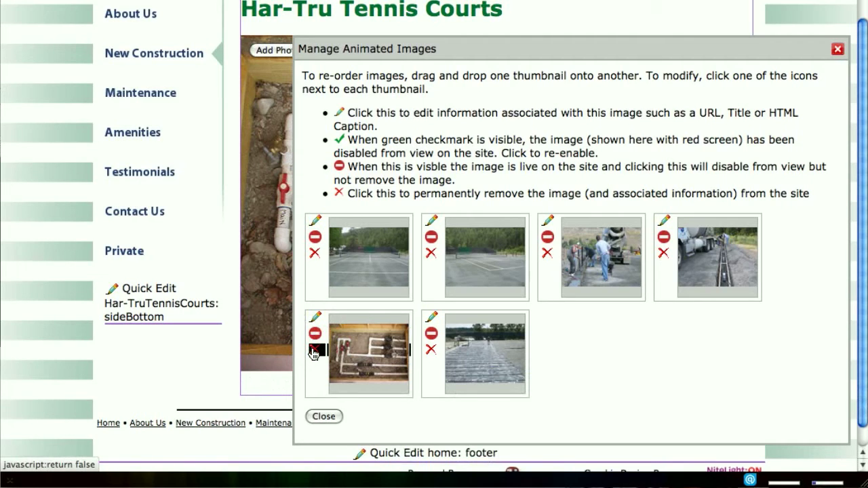
{"action": "left_click", "coordinate": [314, 351]}
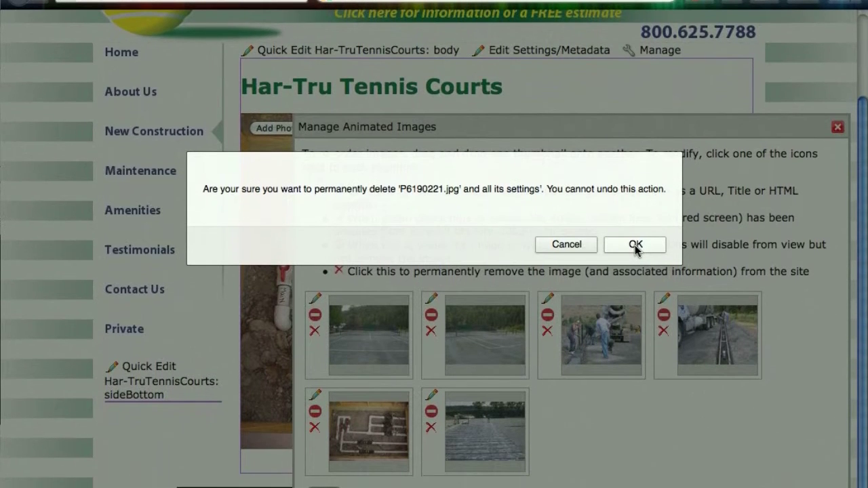
{"action": "left_click", "coordinate": [566, 243]}
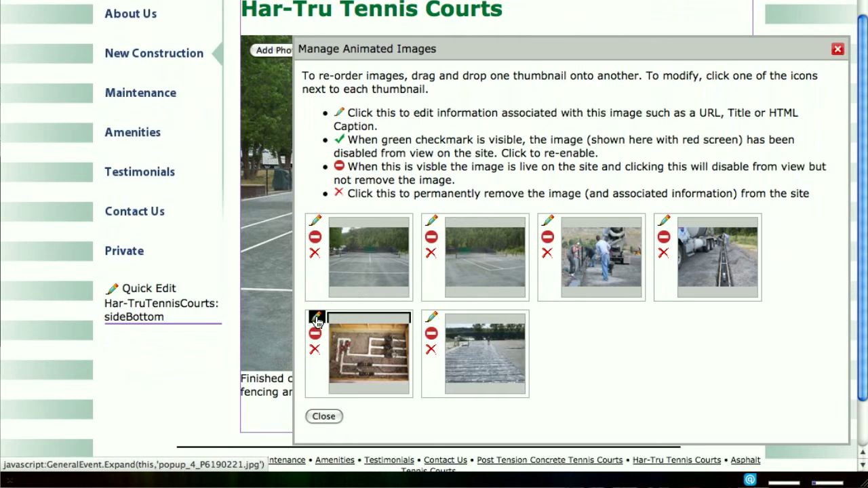
{"action": "left_click", "coordinate": [317, 318]}
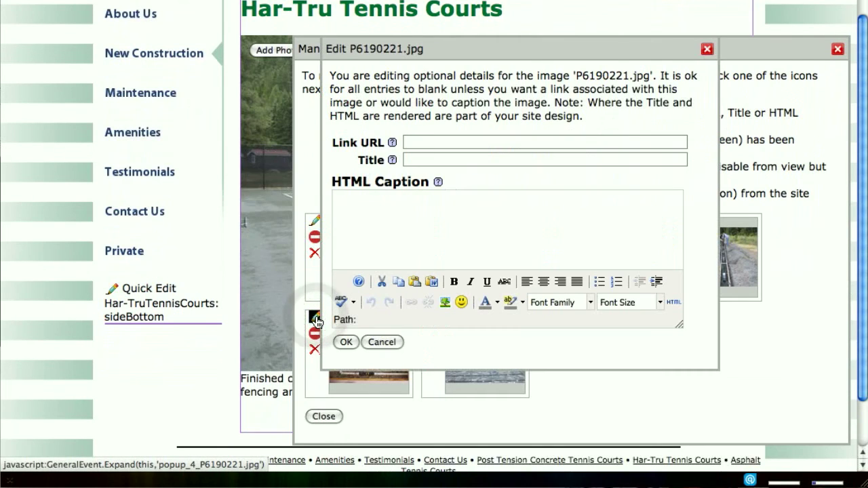
Paste the AquaGrid Plus caption from the captions text file into P6190221.jpg's HTML Caption and save.
{"action": "left_click", "coordinate": [338, 199]}
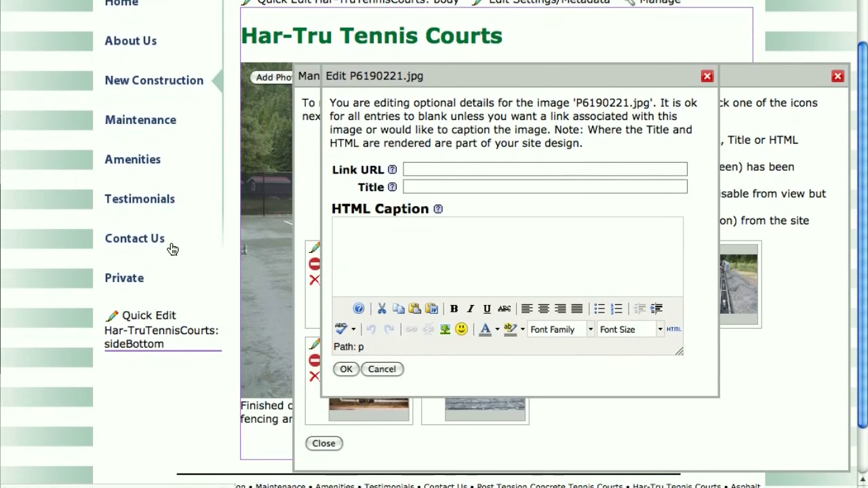
{"action": "key", "text": "super+Tab"}
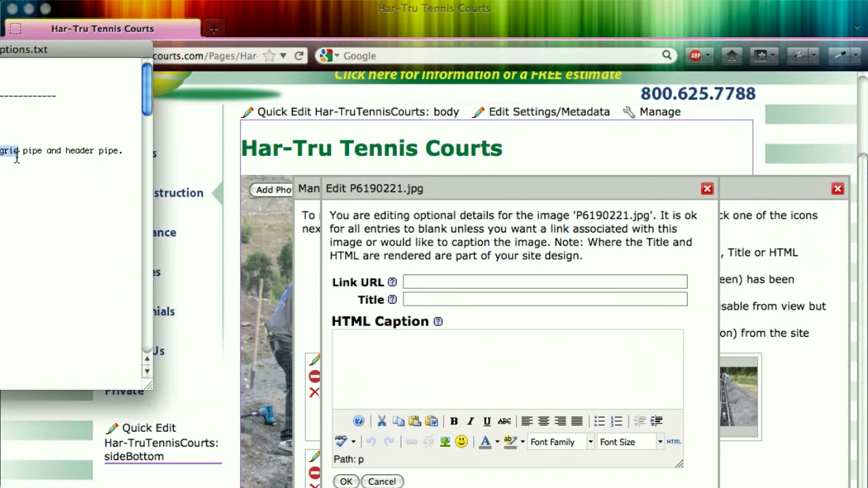
{"action": "right_click", "coordinate": [101, 152]}
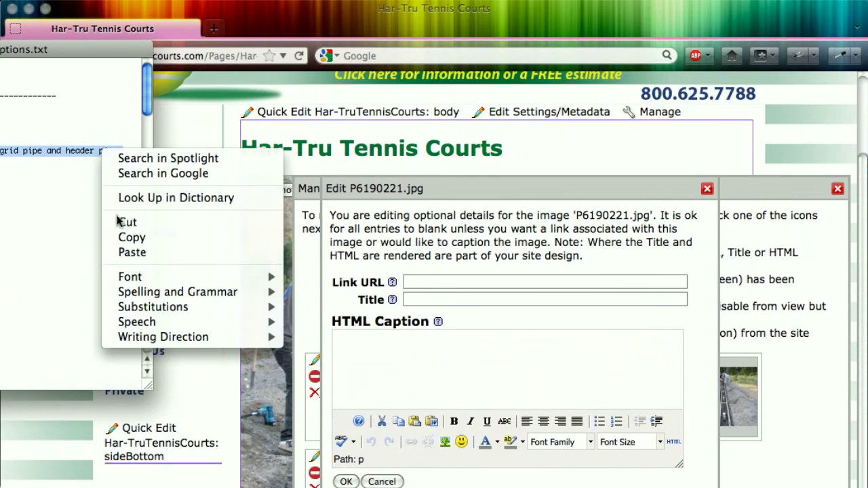
{"action": "left_click", "coordinate": [122, 239]}
{"action": "left_click", "coordinate": [364, 342]}
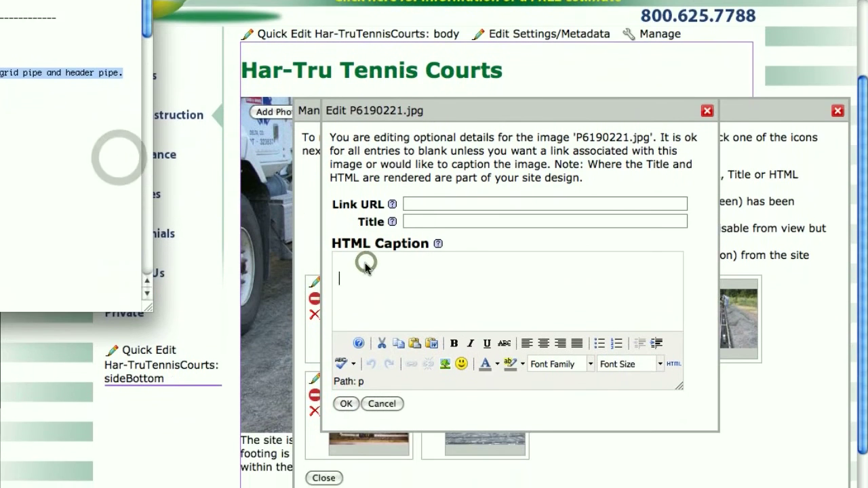
{"action": "left_click", "coordinate": [345, 253]}
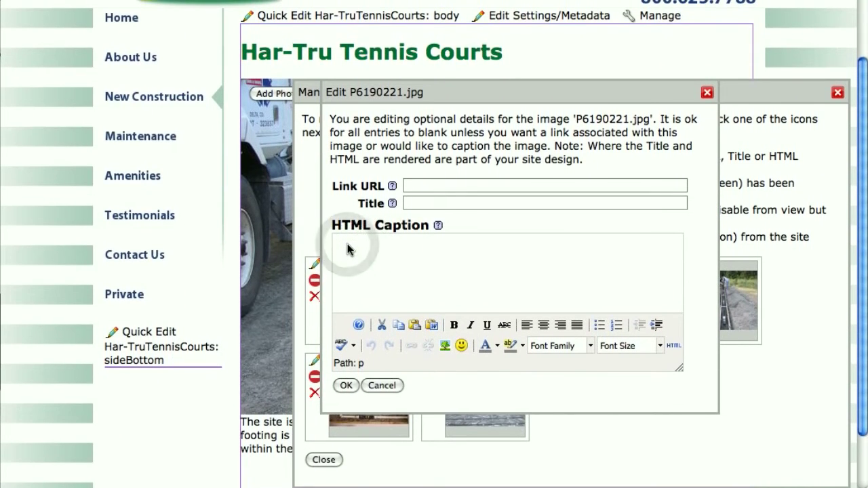
{"action": "key", "text": "ctrl+v"}
{"action": "left_click", "coordinate": [341, 253]}
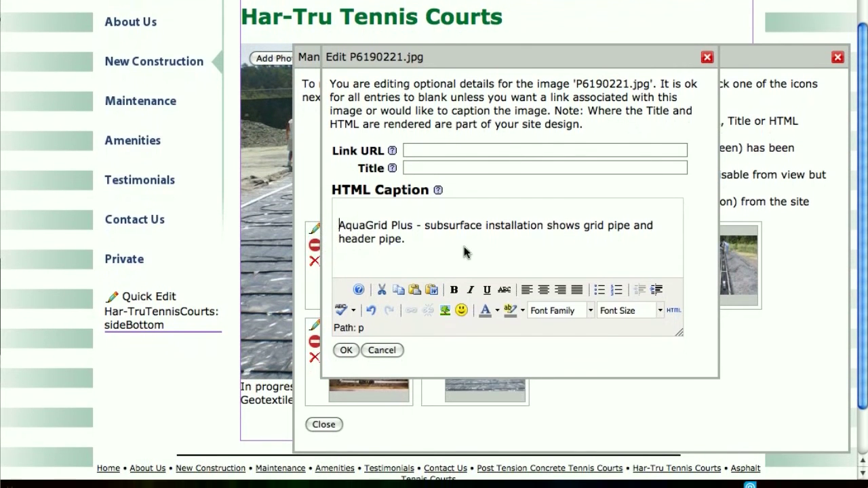
{"action": "scroll", "coordinate": [336, 345], "scroll_direction": "down", "scroll_amount": 1}
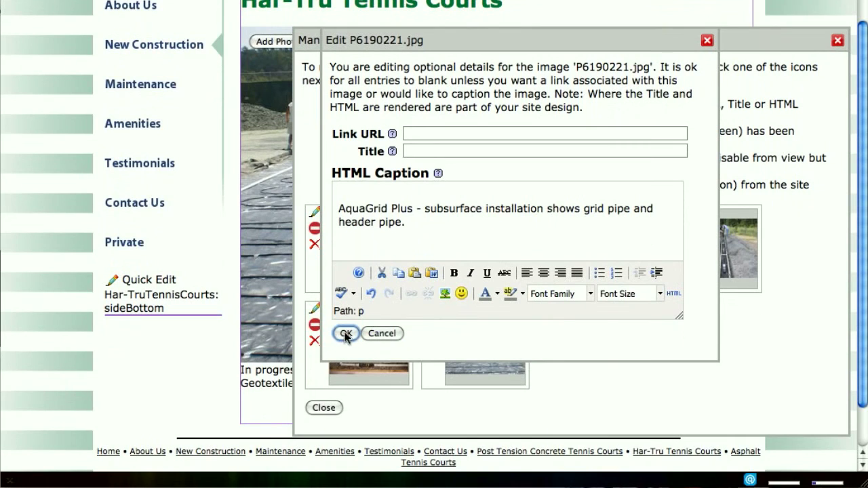
{"action": "left_click", "coordinate": [346, 333]}
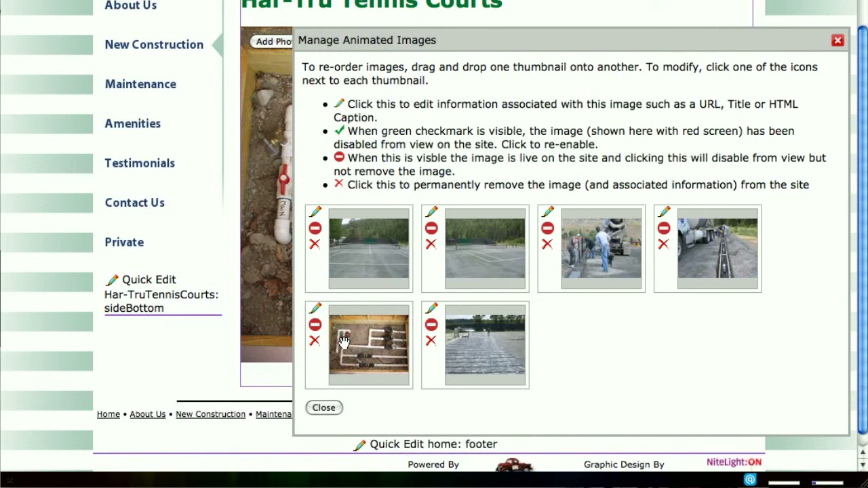
Close the image manager, preview the page with Hide Quick, then restore the quick-edit links.
{"action": "left_click", "coordinate": [323, 407]}
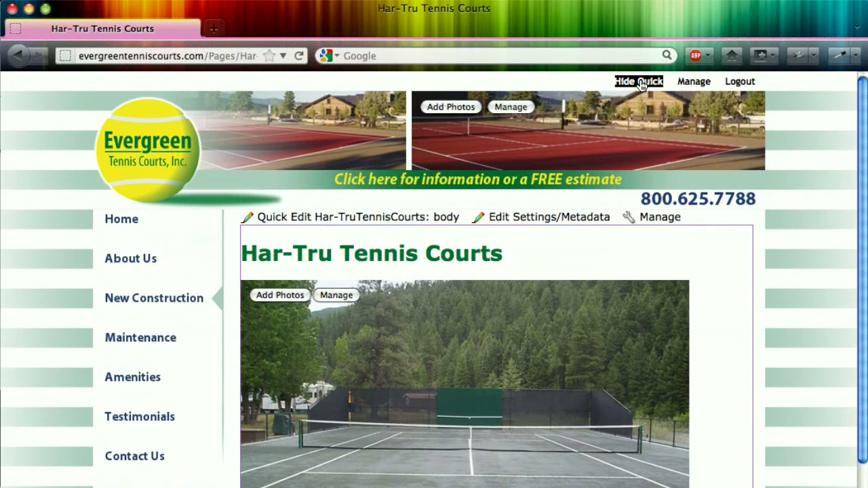
{"action": "left_click", "coordinate": [639, 82]}
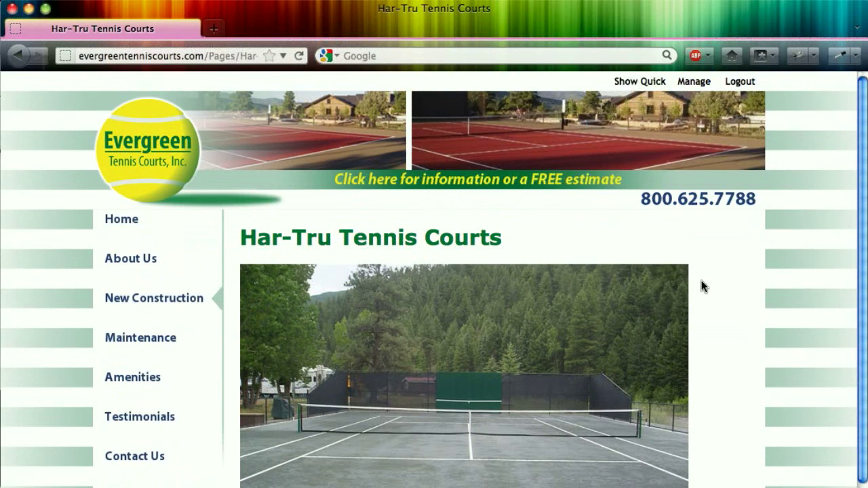
{"action": "scroll", "coordinate": [709, 268], "scroll_direction": "down", "scroll_amount": 2}
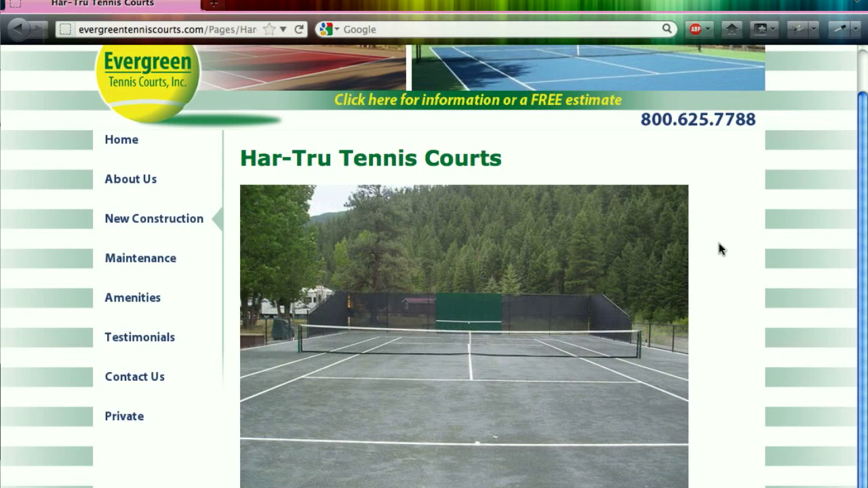
{"action": "scroll", "coordinate": [719, 242], "scroll_direction": "up", "scroll_amount": 3}
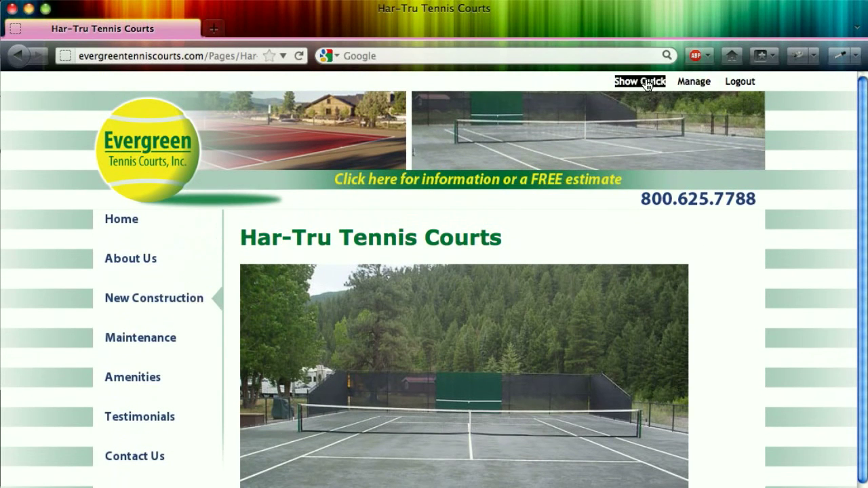
{"action": "left_click", "coordinate": [646, 82]}
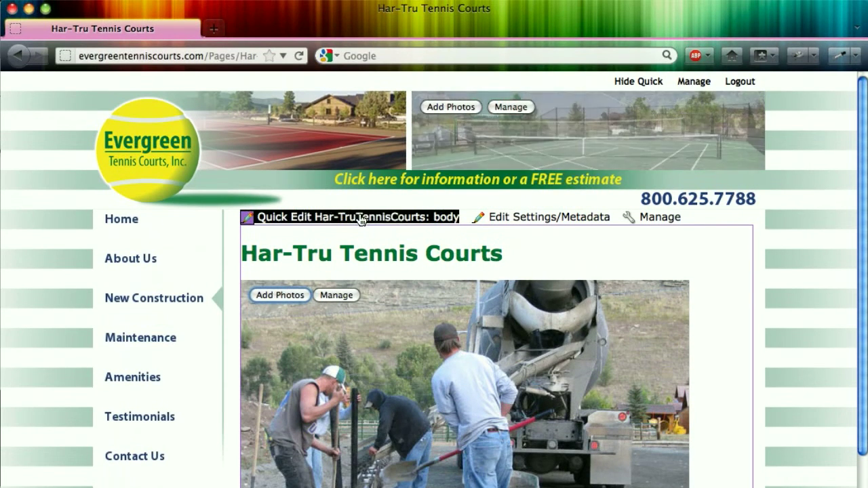
{"action": "left_click", "coordinate": [359, 218]}
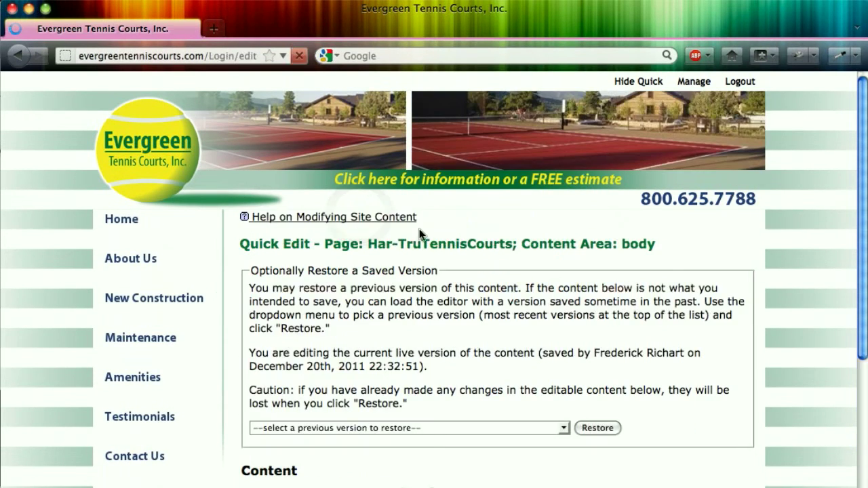
{"action": "scroll", "coordinate": [636, 299], "scroll_direction": "down", "scroll_amount": 8}
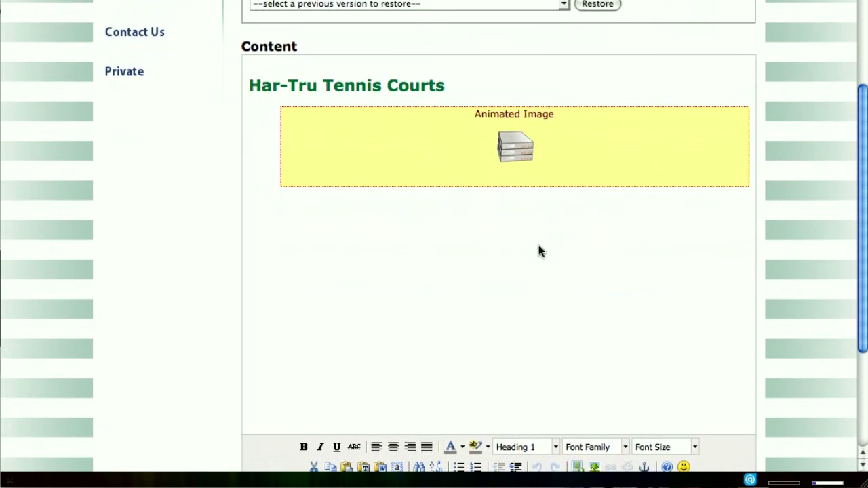
{"action": "scroll", "coordinate": [539, 247], "scroll_direction": "down", "scroll_amount": 5}
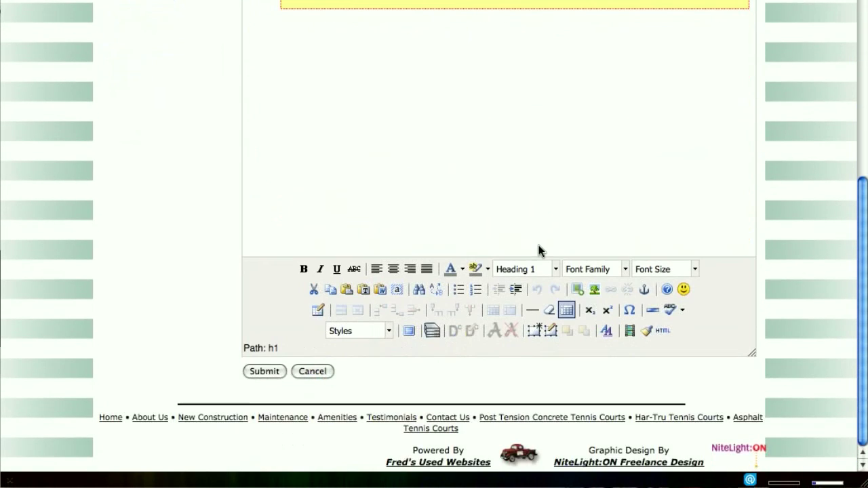
{"action": "left_click", "coordinate": [305, 371]}
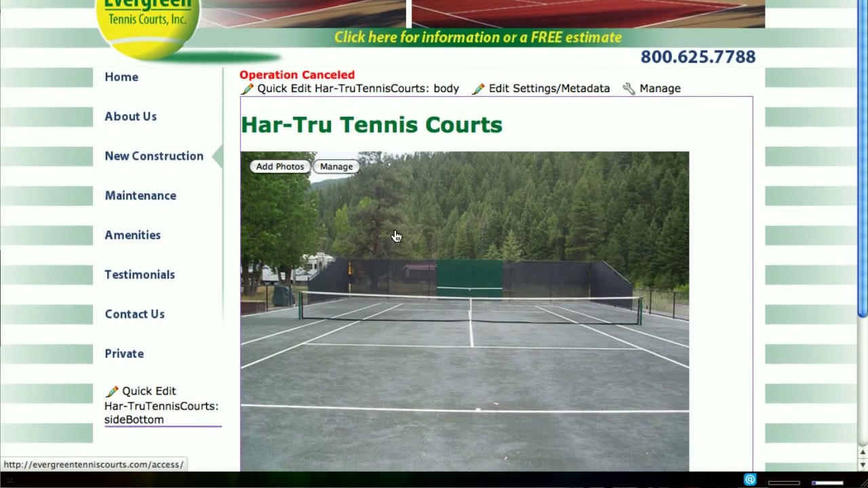
{"action": "scroll", "coordinate": [396, 240], "scroll_direction": "down", "scroll_amount": 2}
{"action": "scroll", "coordinate": [395, 241], "scroll_direction": "up", "scroll_amount": 2}
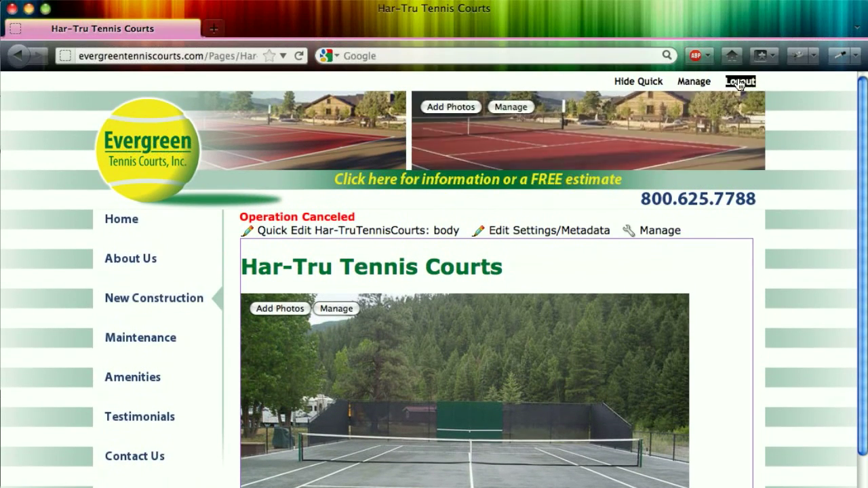
{"action": "scroll", "coordinate": [514, 348], "scroll_direction": "down", "scroll_amount": 2}
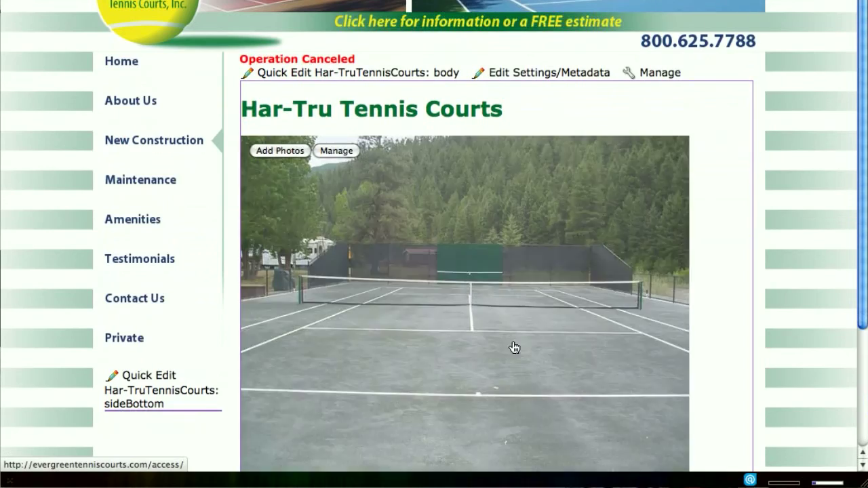
{"action": "scroll", "coordinate": [353, 204], "scroll_direction": "up", "scroll_amount": 1}
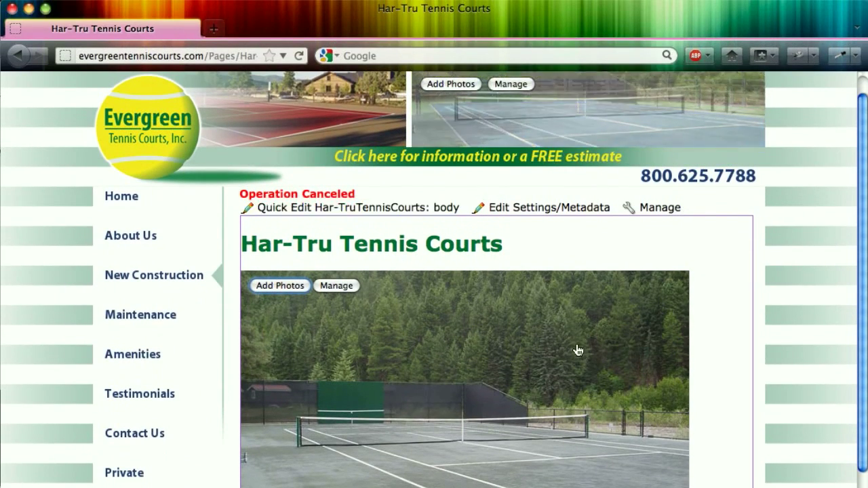
{"action": "scroll", "coordinate": [570, 296], "scroll_direction": "down", "scroll_amount": 3}
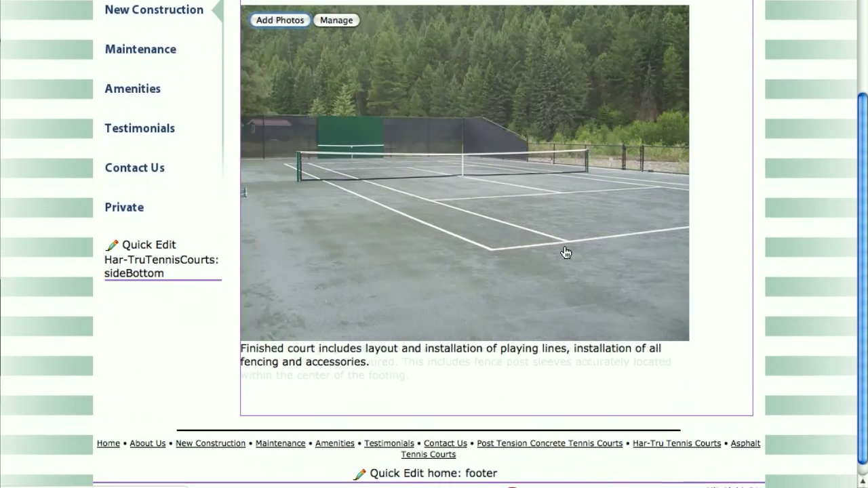